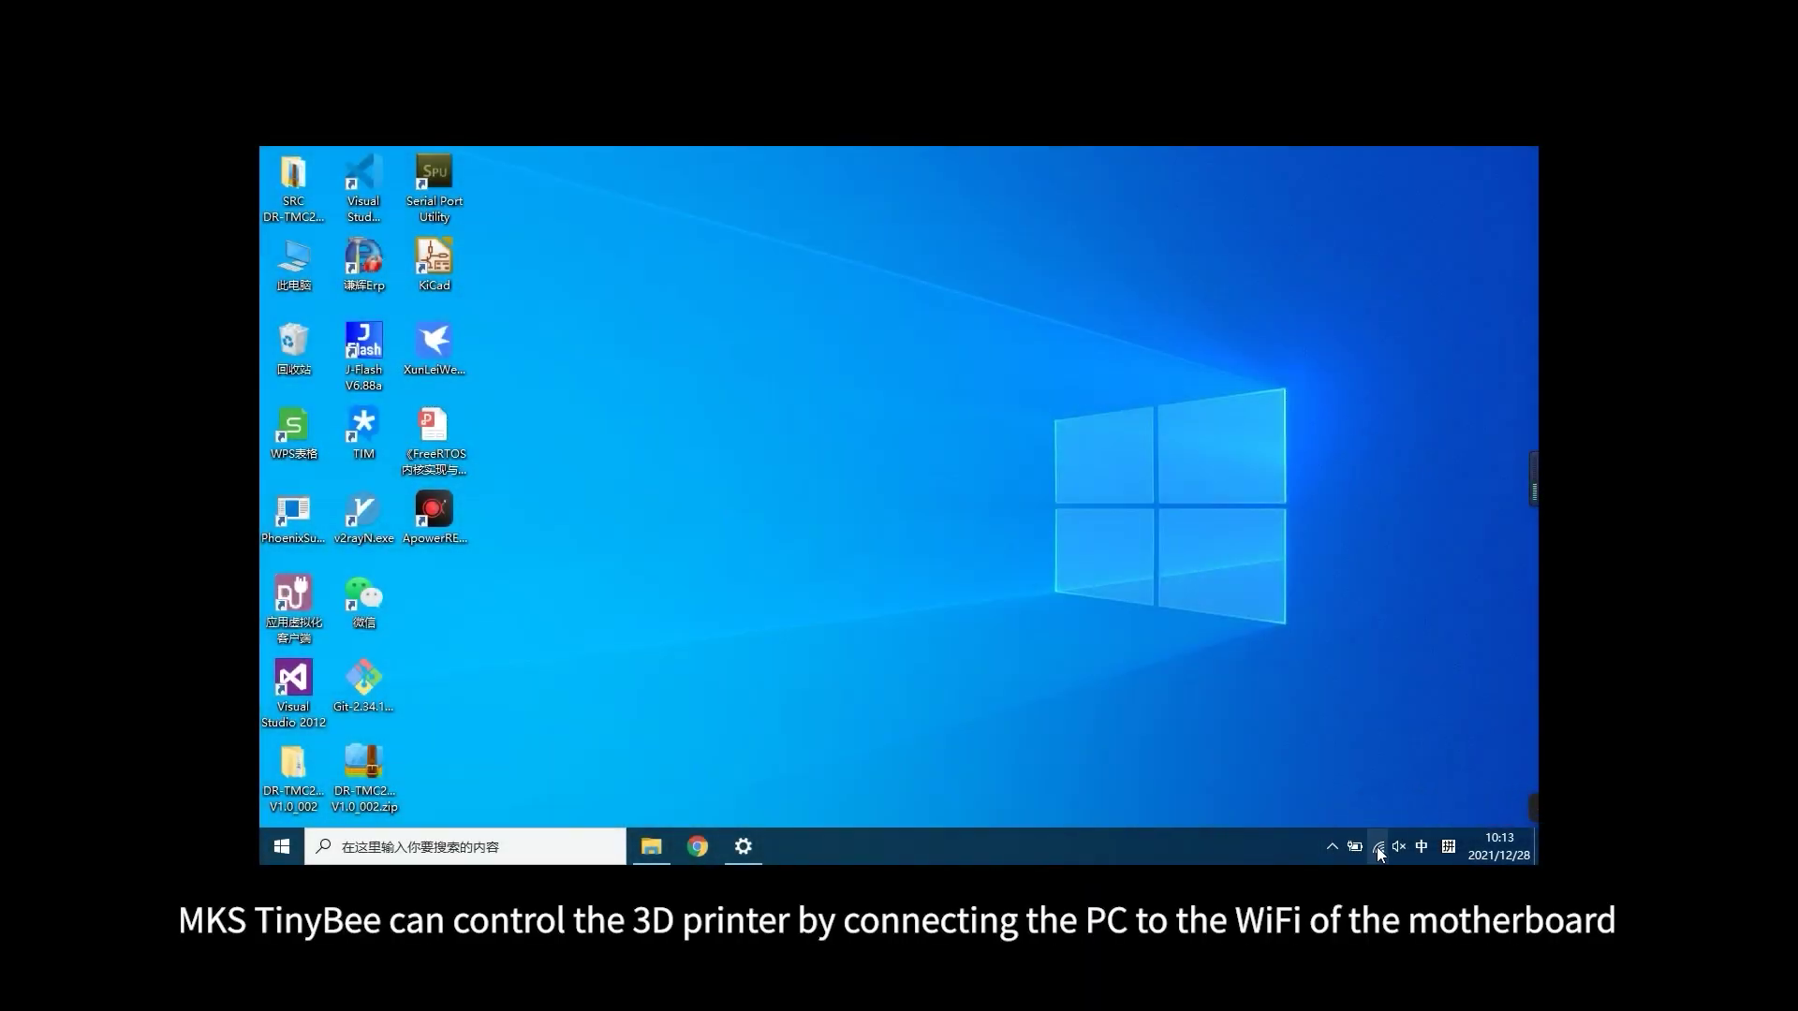
Step: Join the MARLIN_ESP WiFi network from the taskbar network list, then dismiss the list
left_click(1378, 846)
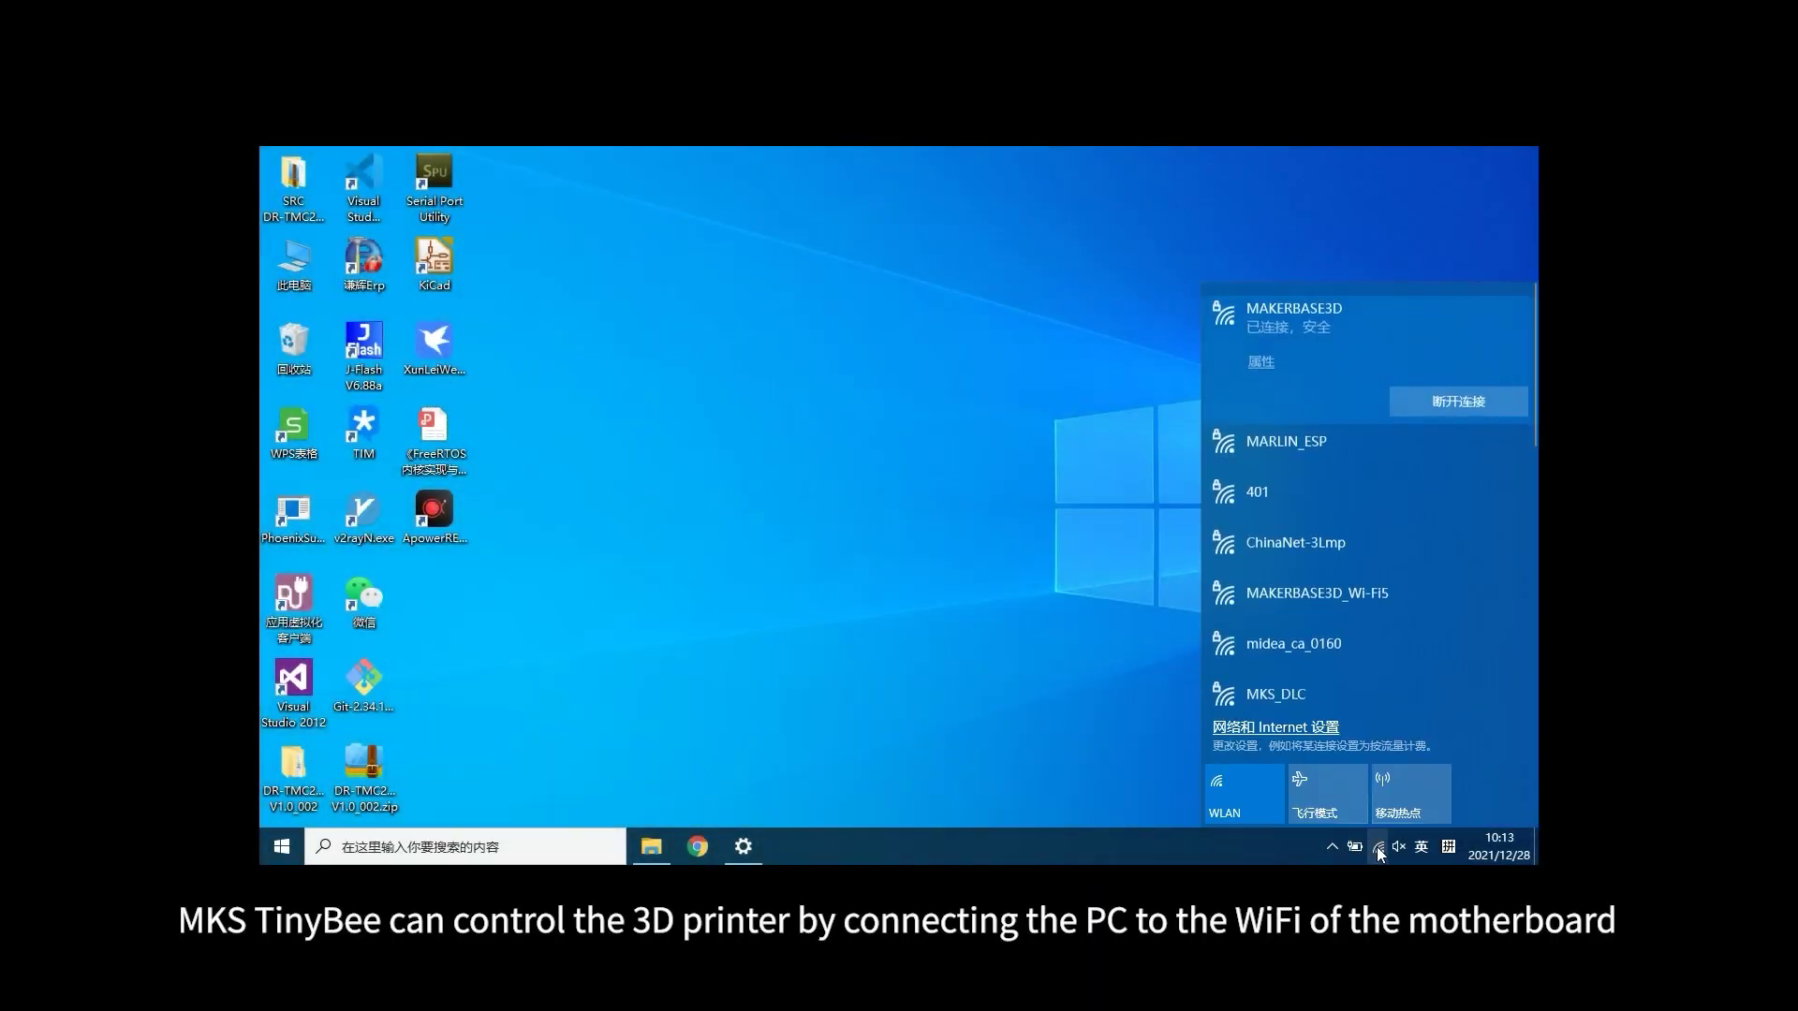
left_click(1326, 444)
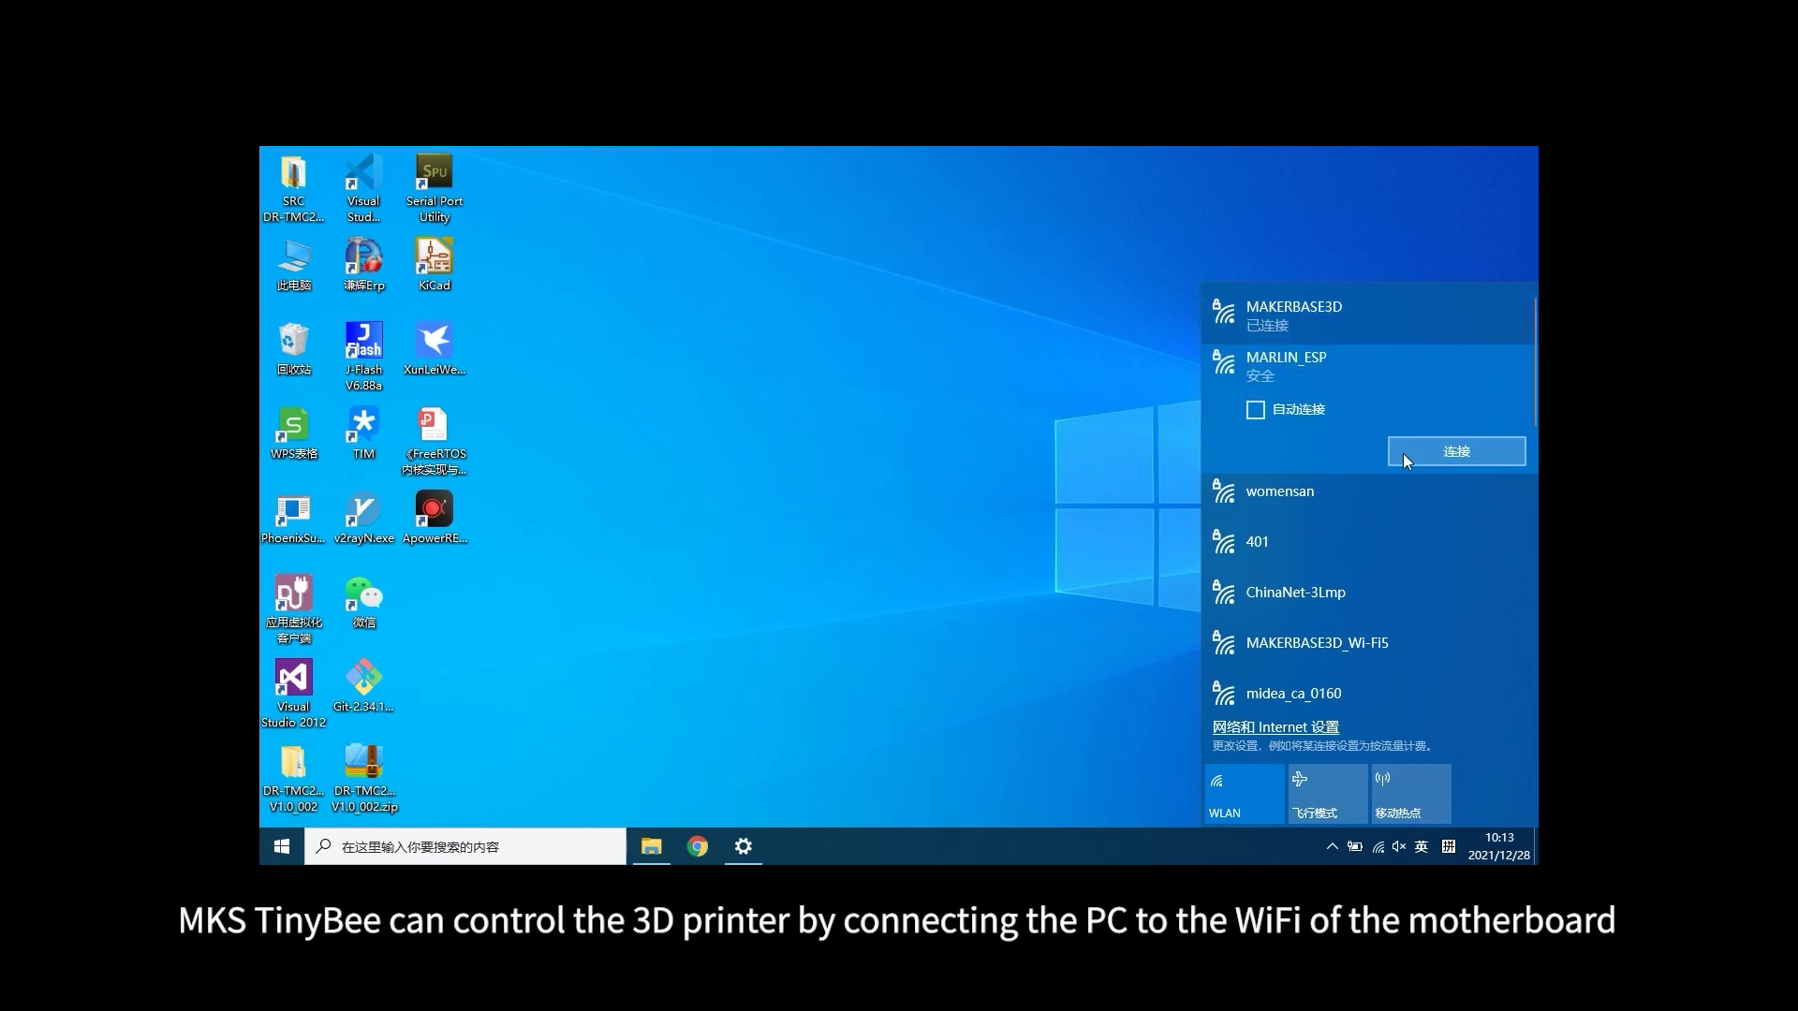
left_click(1456, 451)
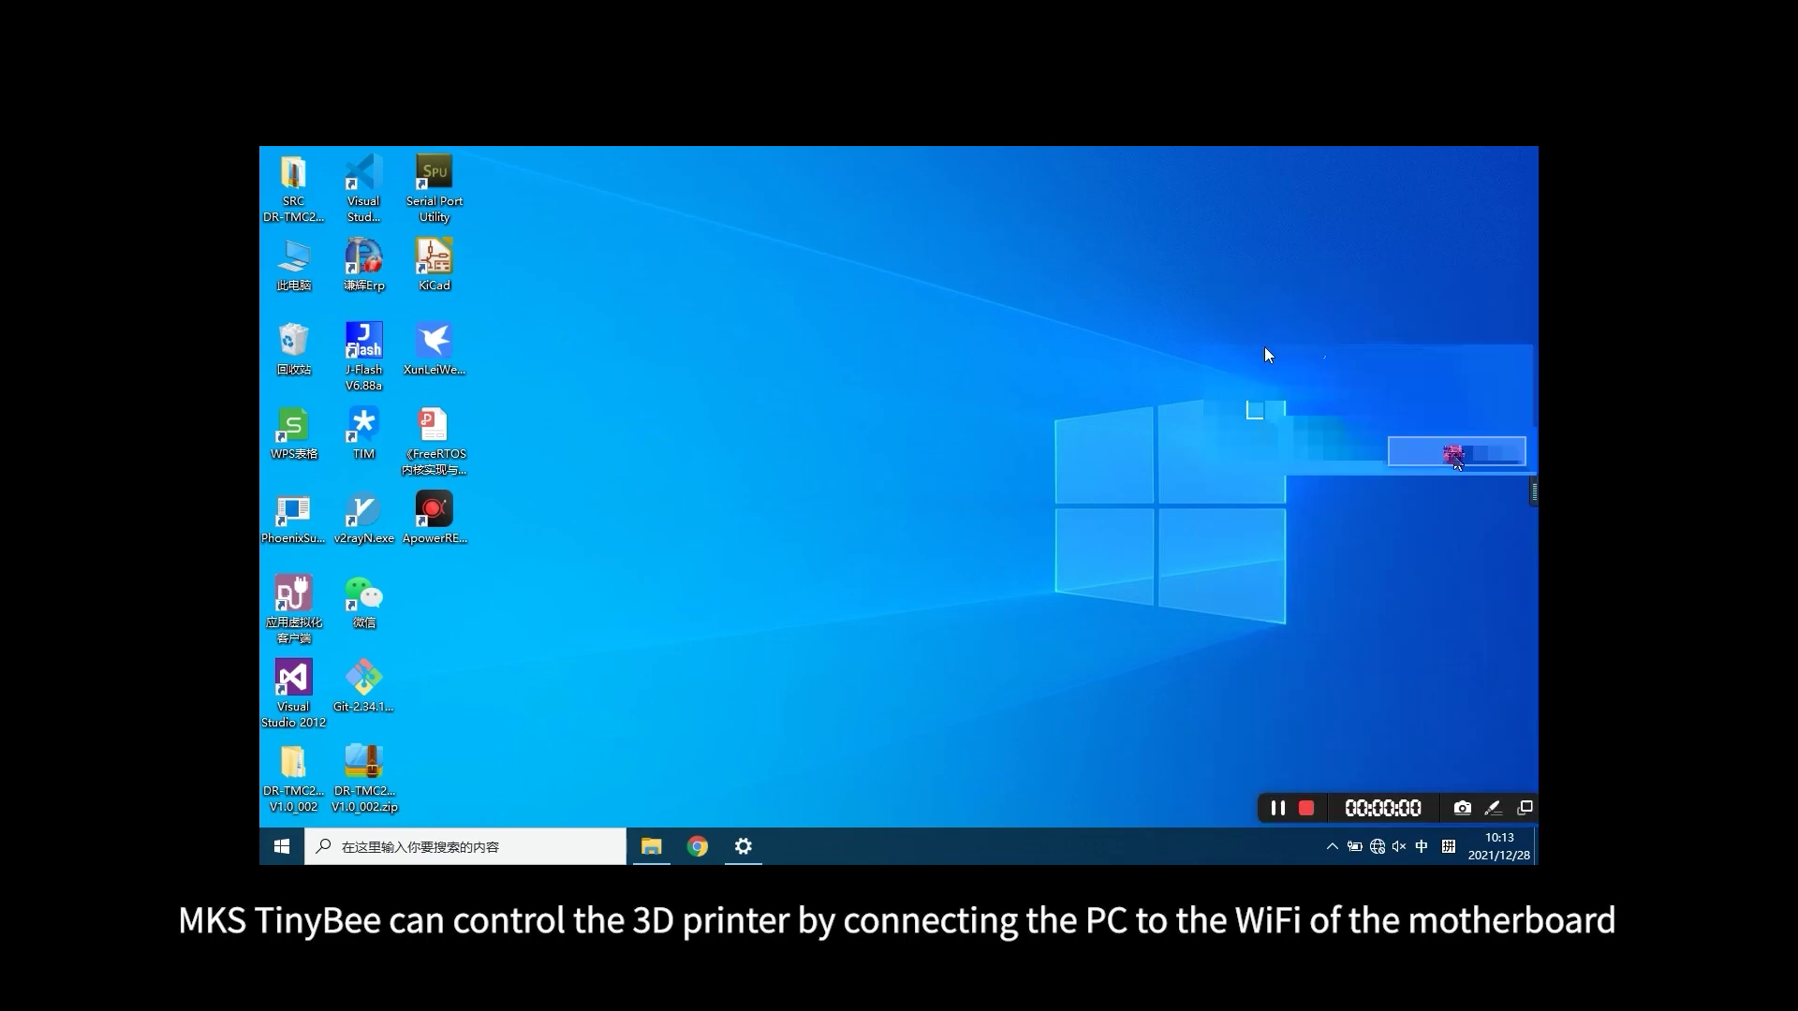
left_click(1071, 500)
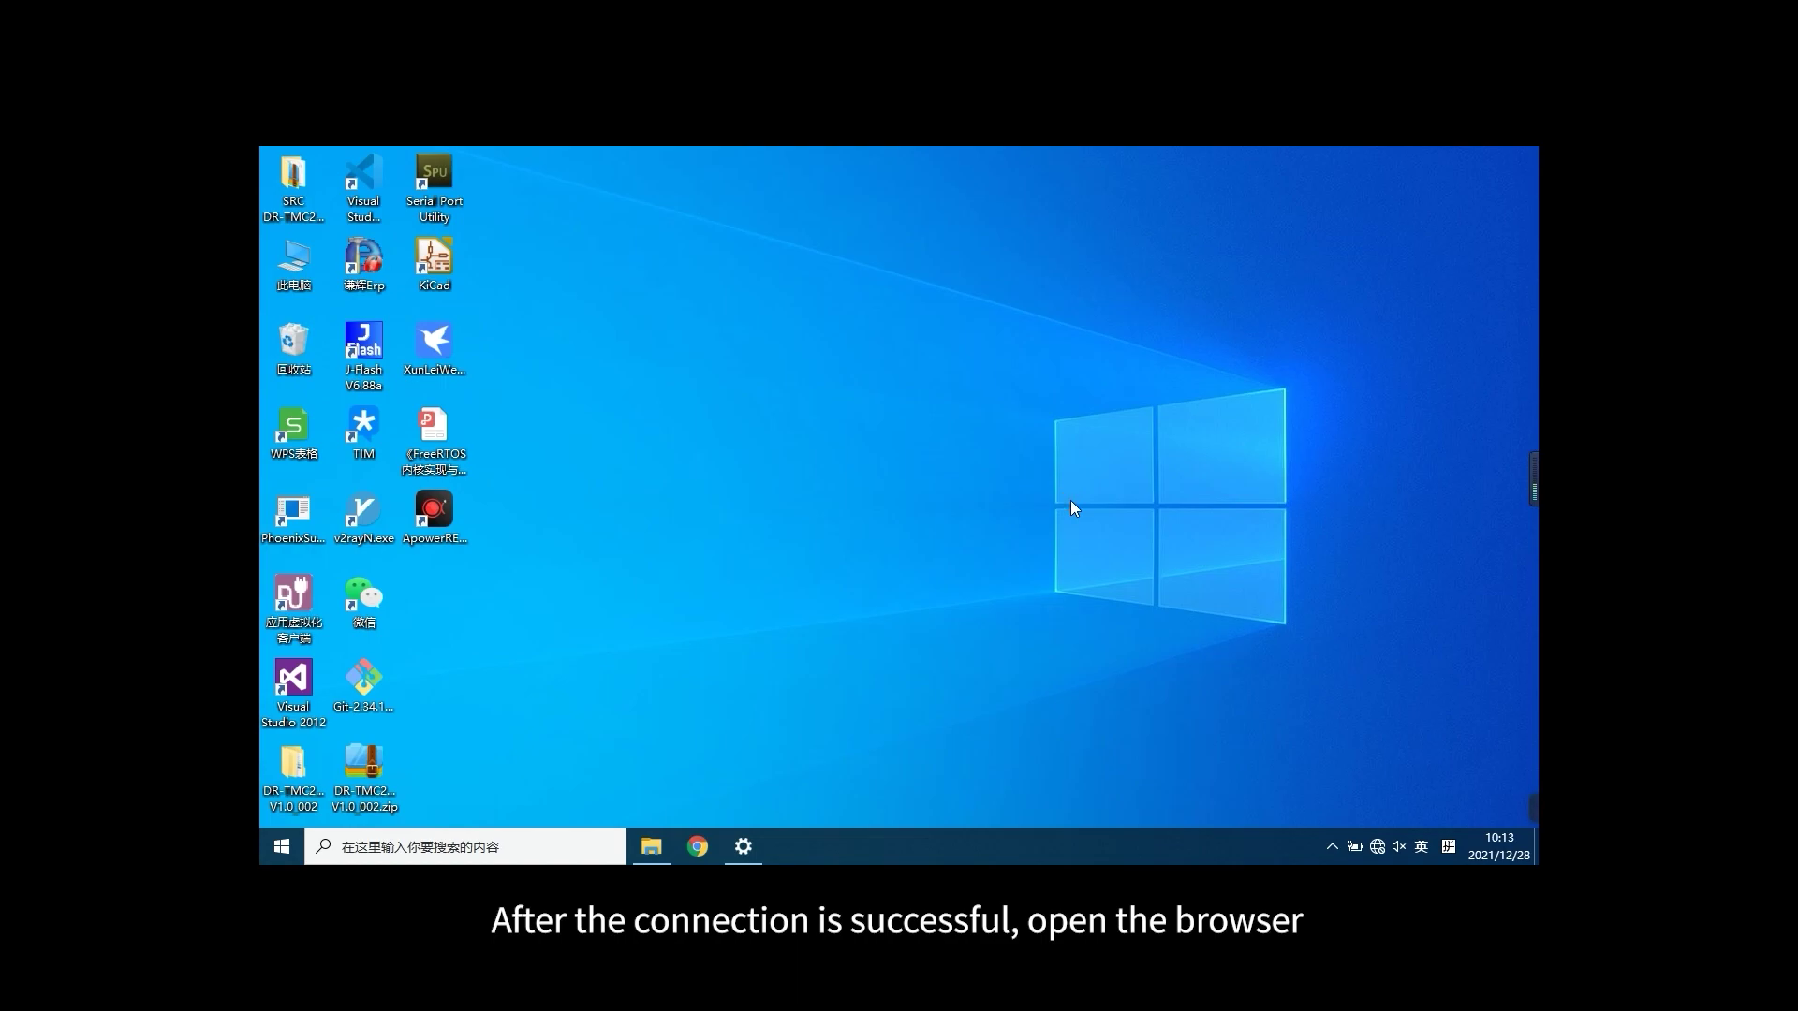
Step: In Chrome, upload index.html.gz to the board's flash filesystem and open the printer dashboard
left_click(705, 853)
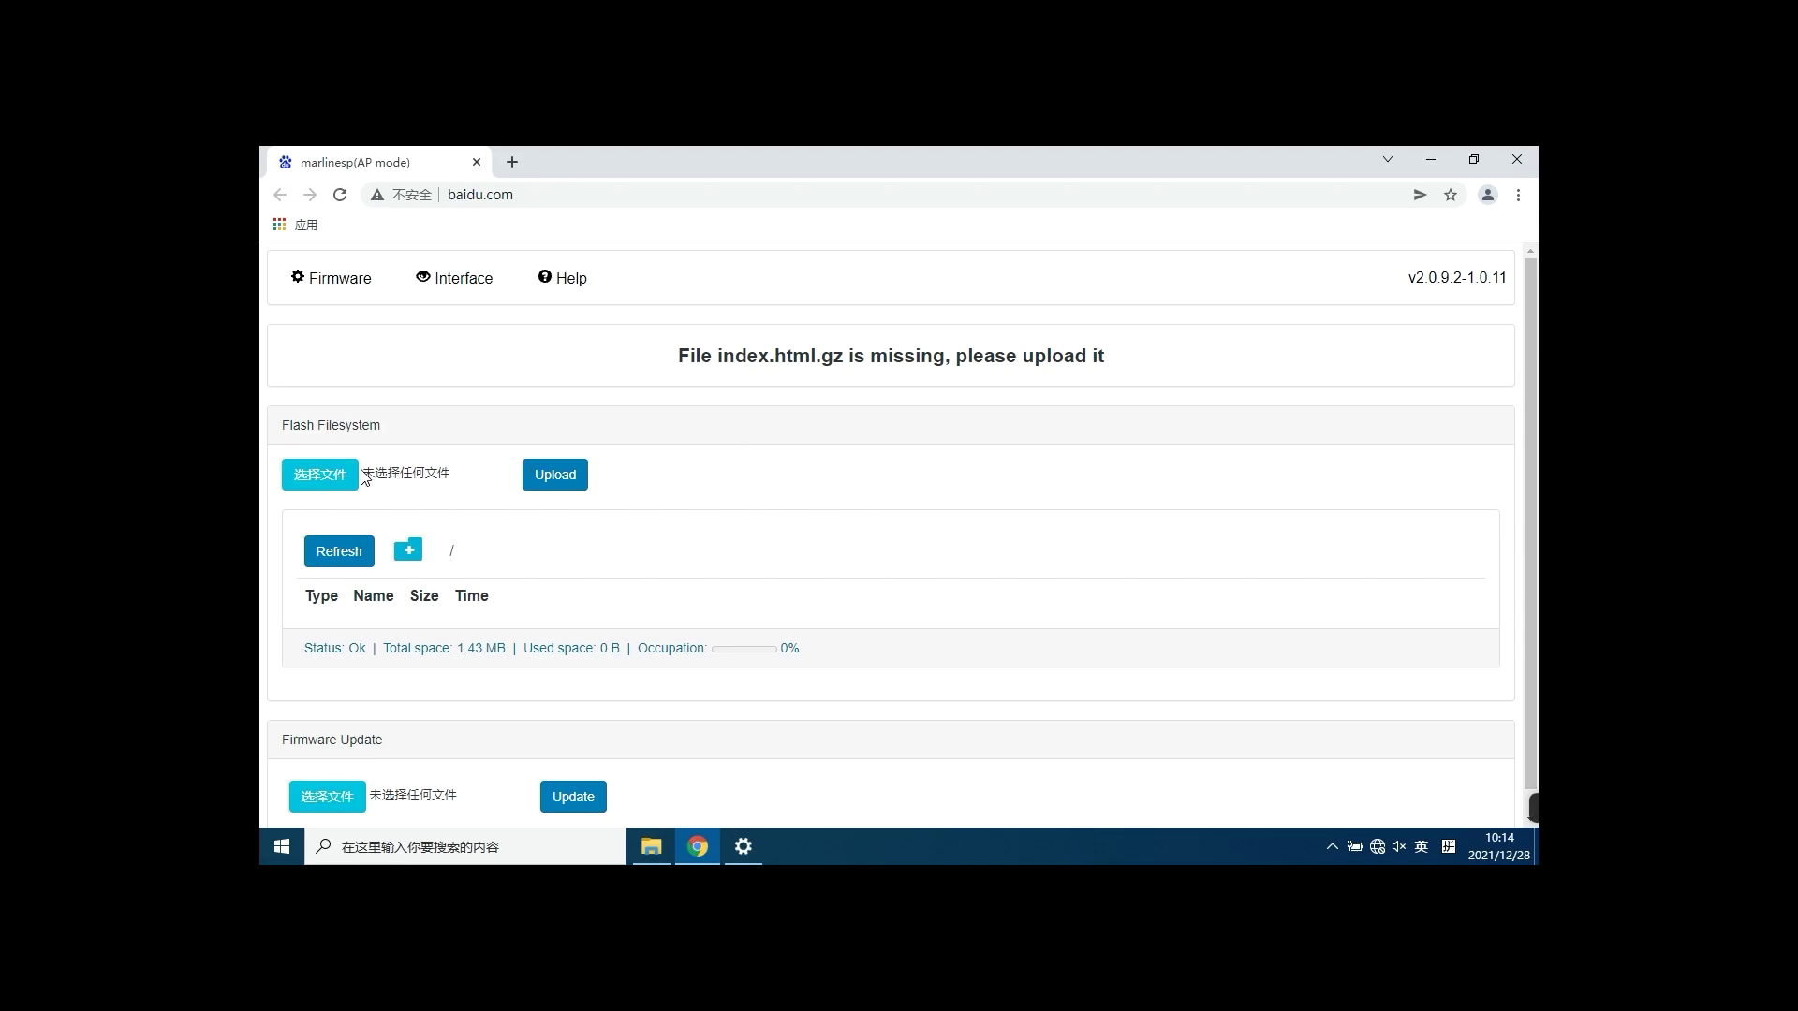
left_click(339, 478)
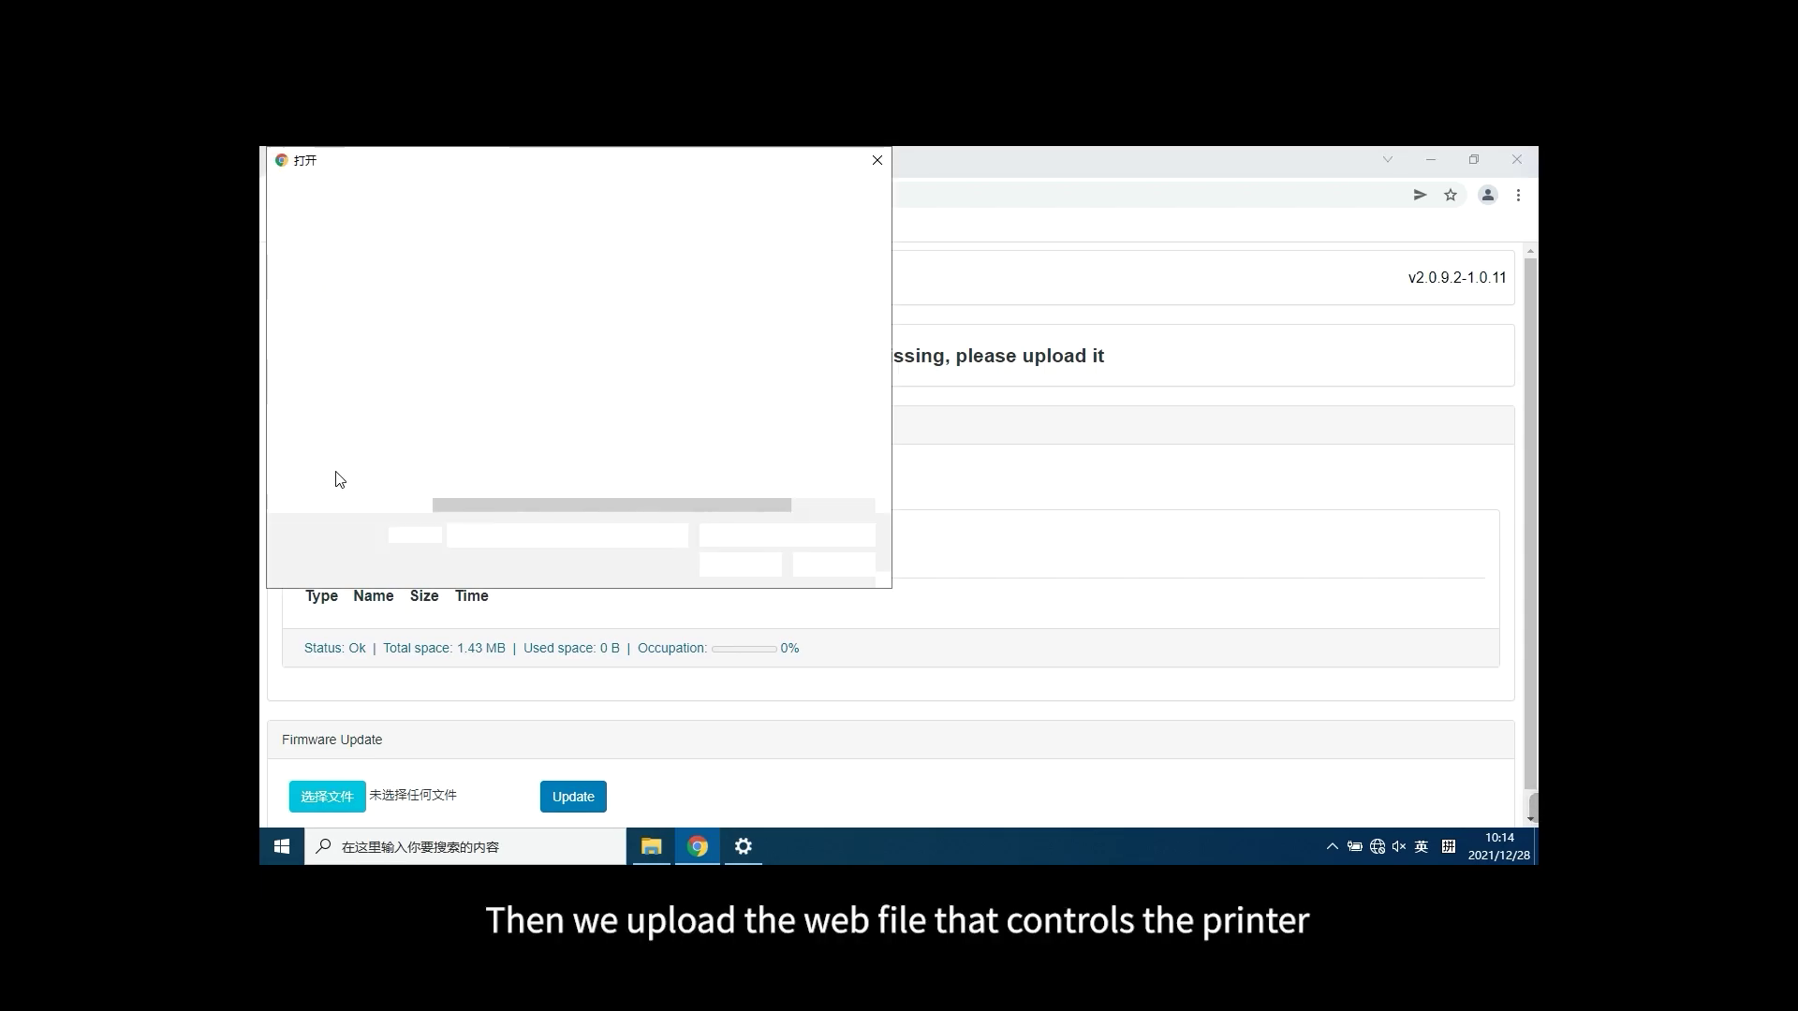
scroll(584, 409, "down", 3)
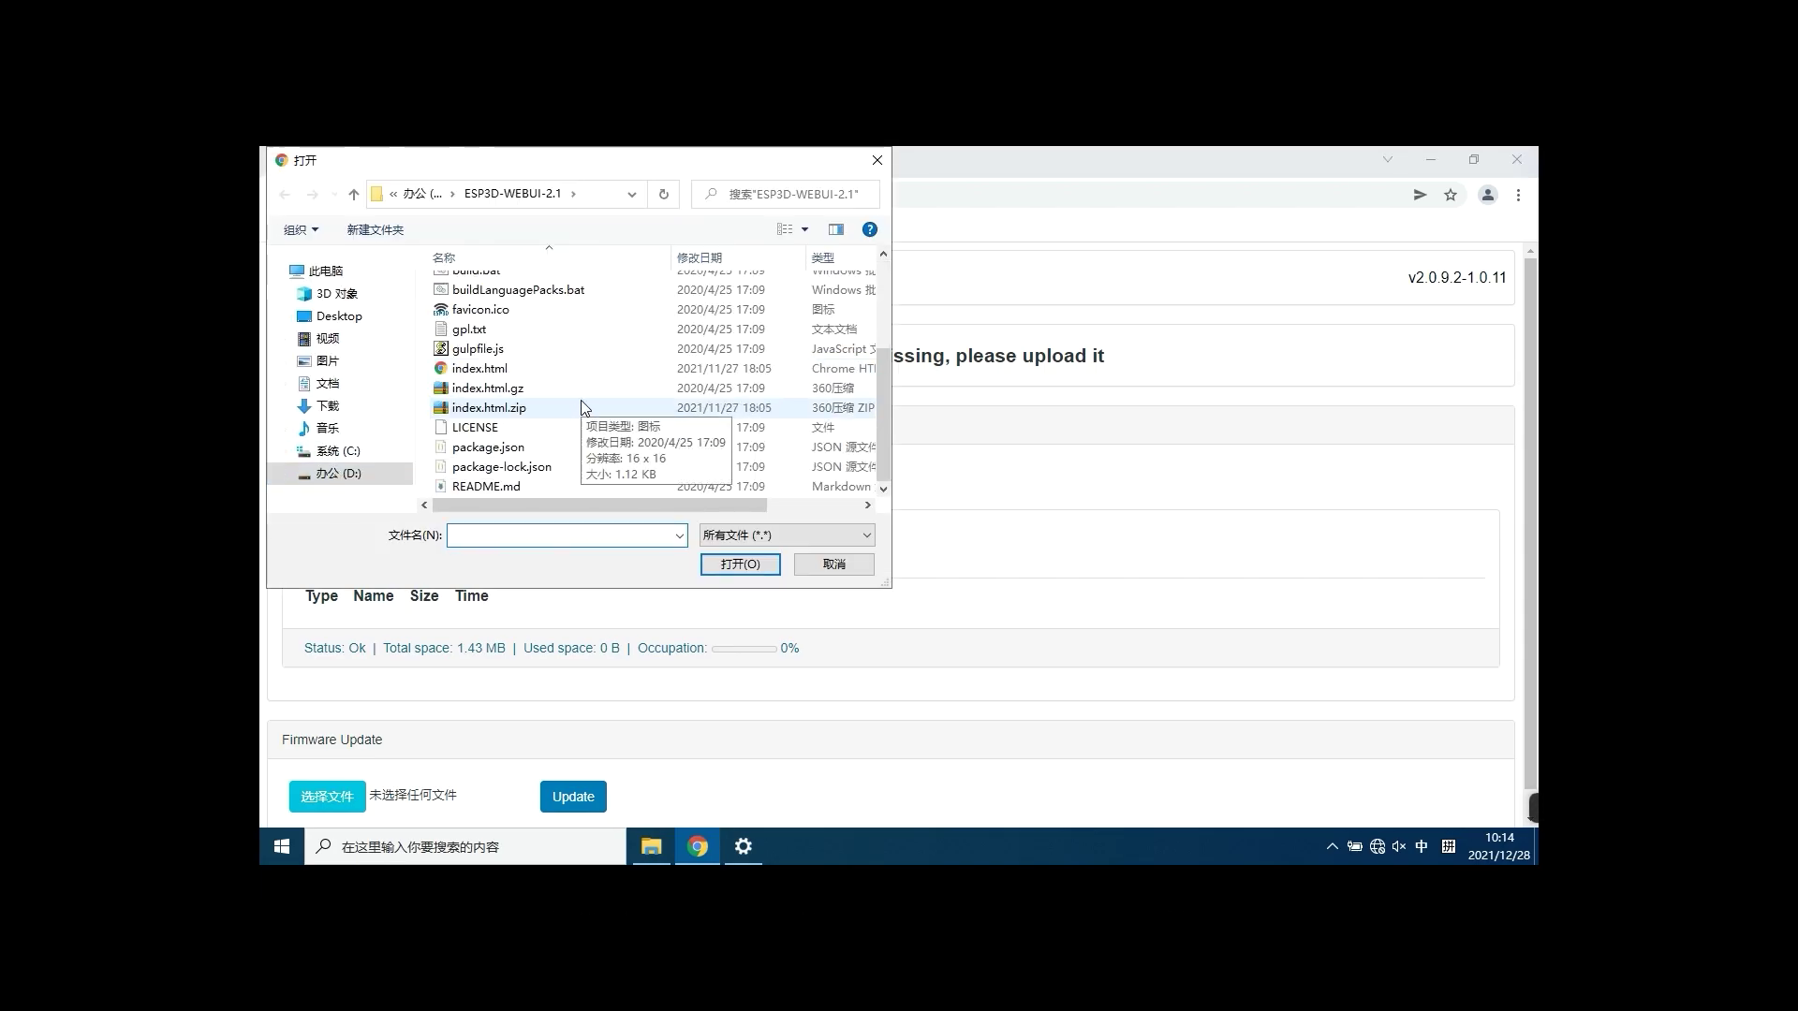
left_click(488, 388)
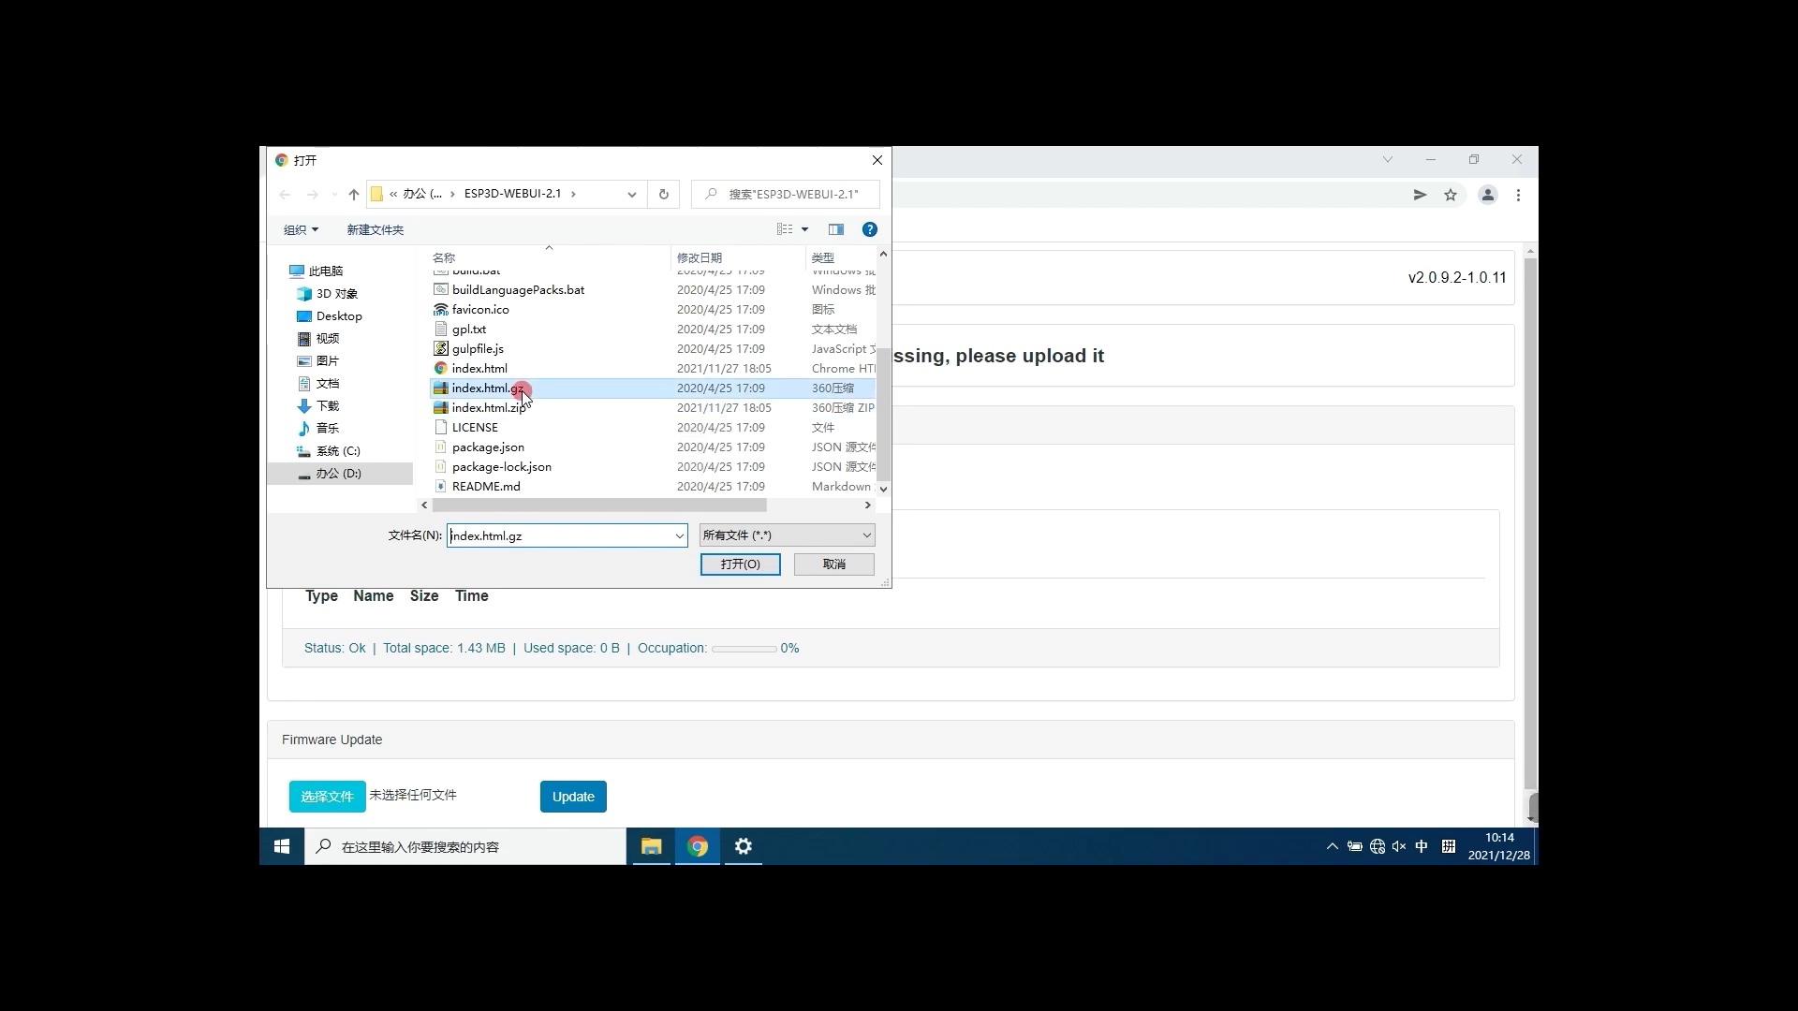
left_click(741, 565)
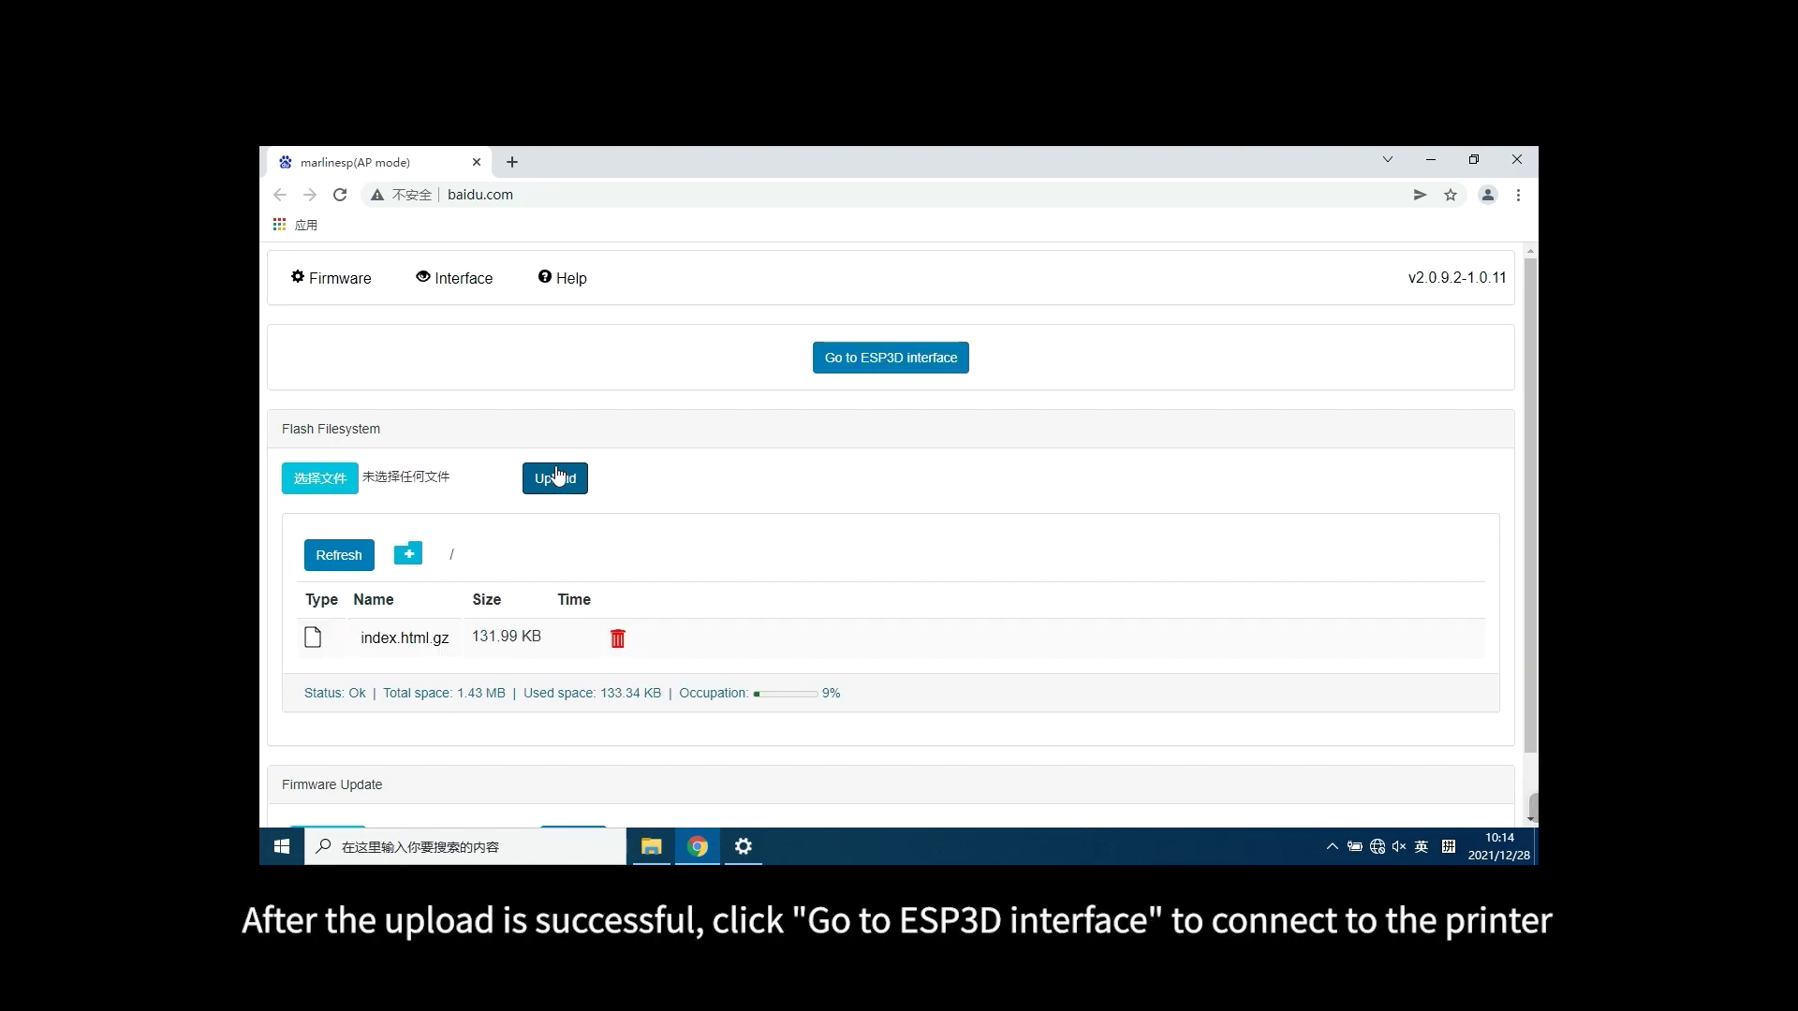
left_click(878, 359)
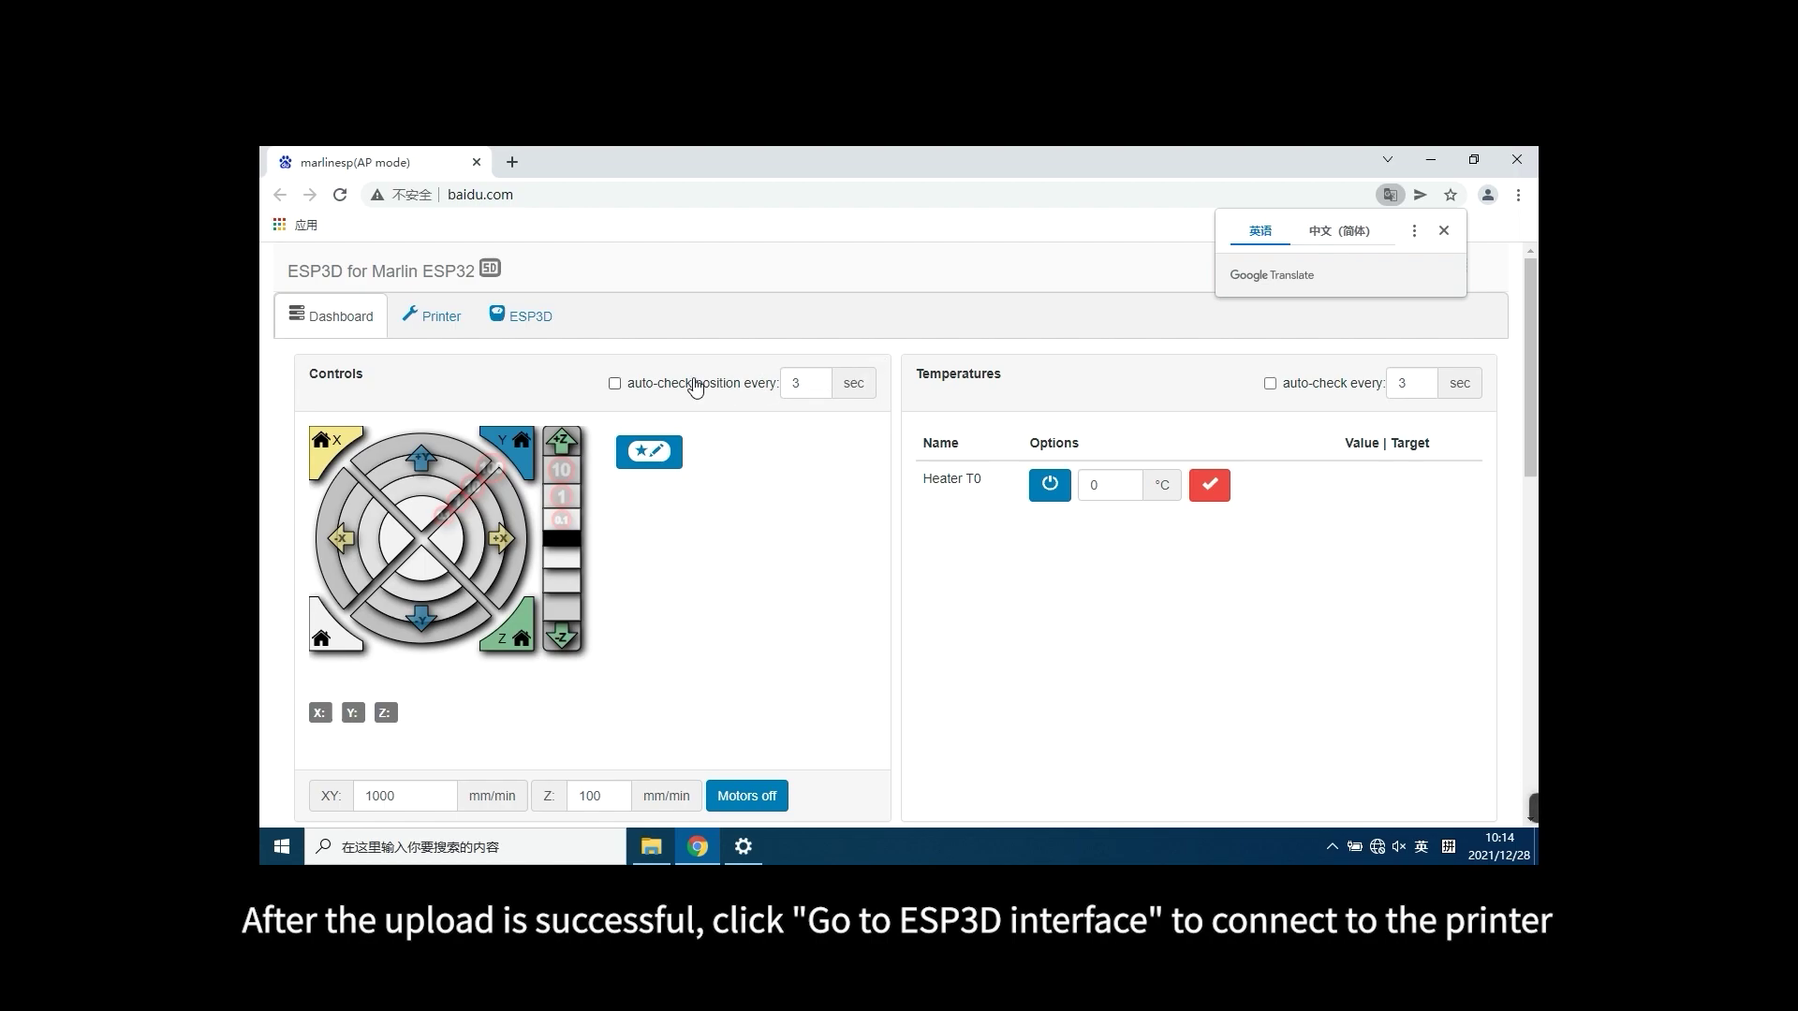
Step: Enable automatic position and heater temperature checking, then home all printer axes
left_click(616, 384)
left_click(1271, 383)
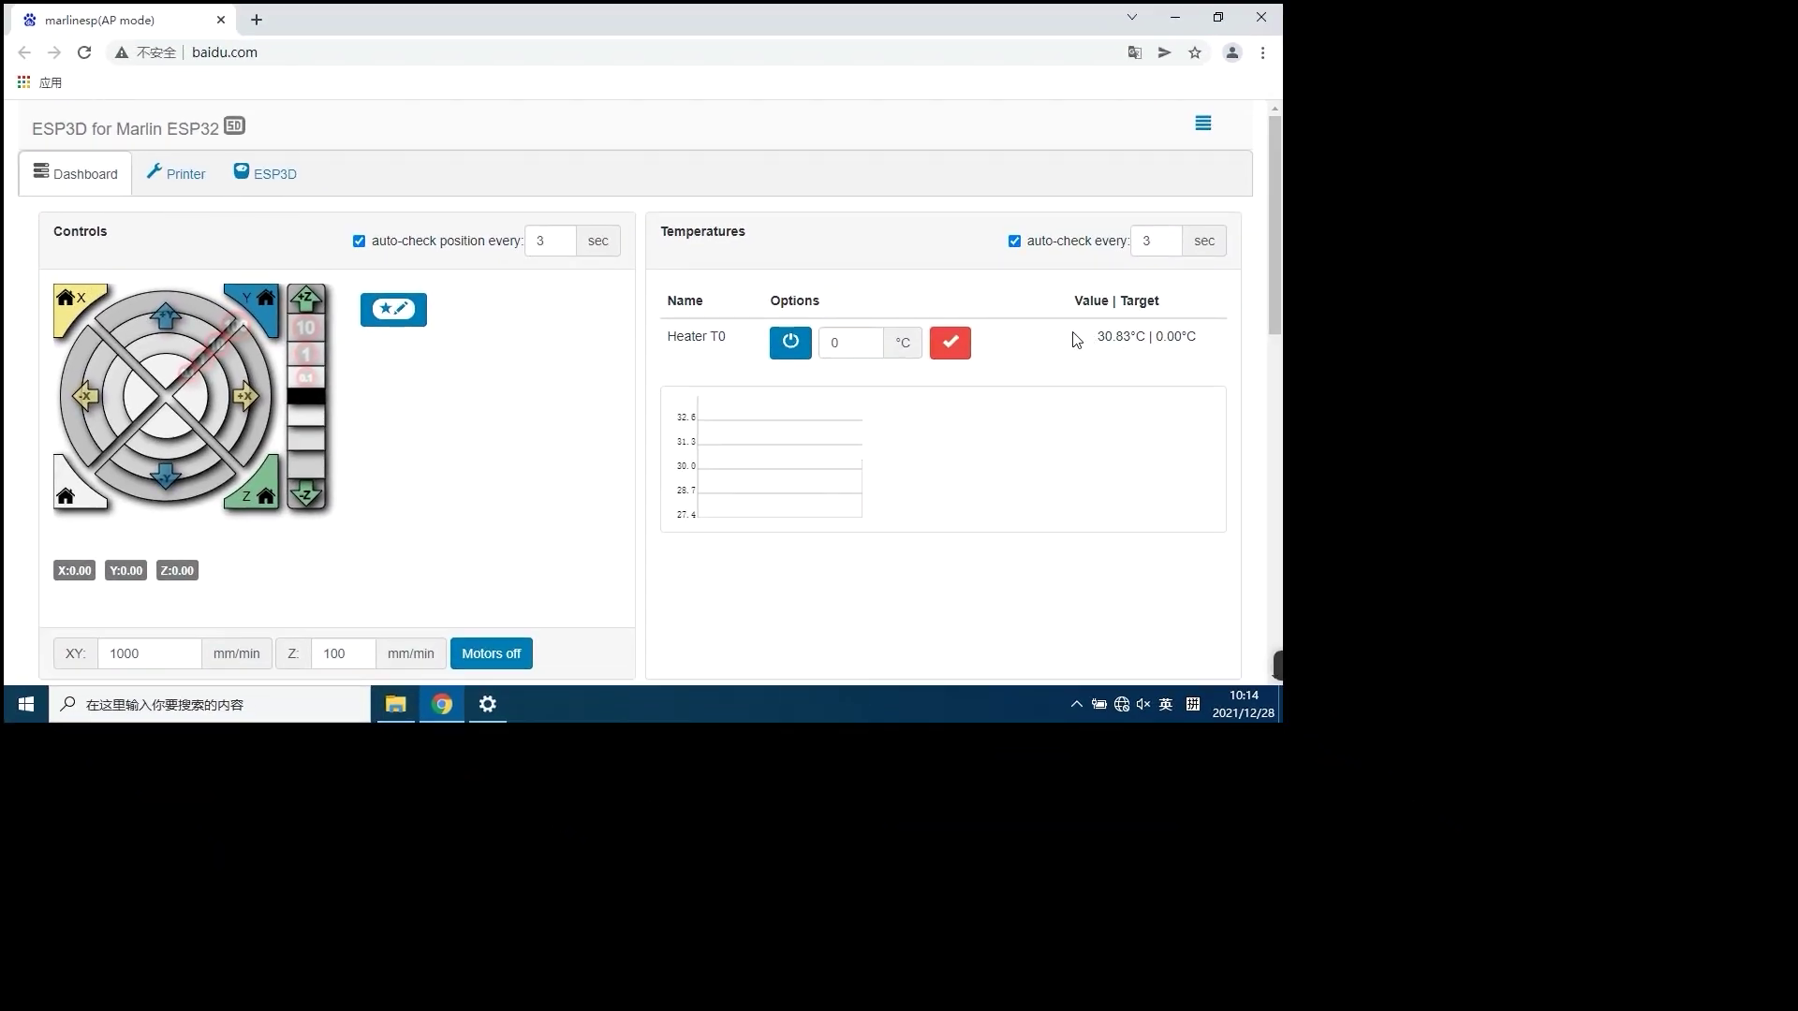
scroll(498, 402, "down", 1)
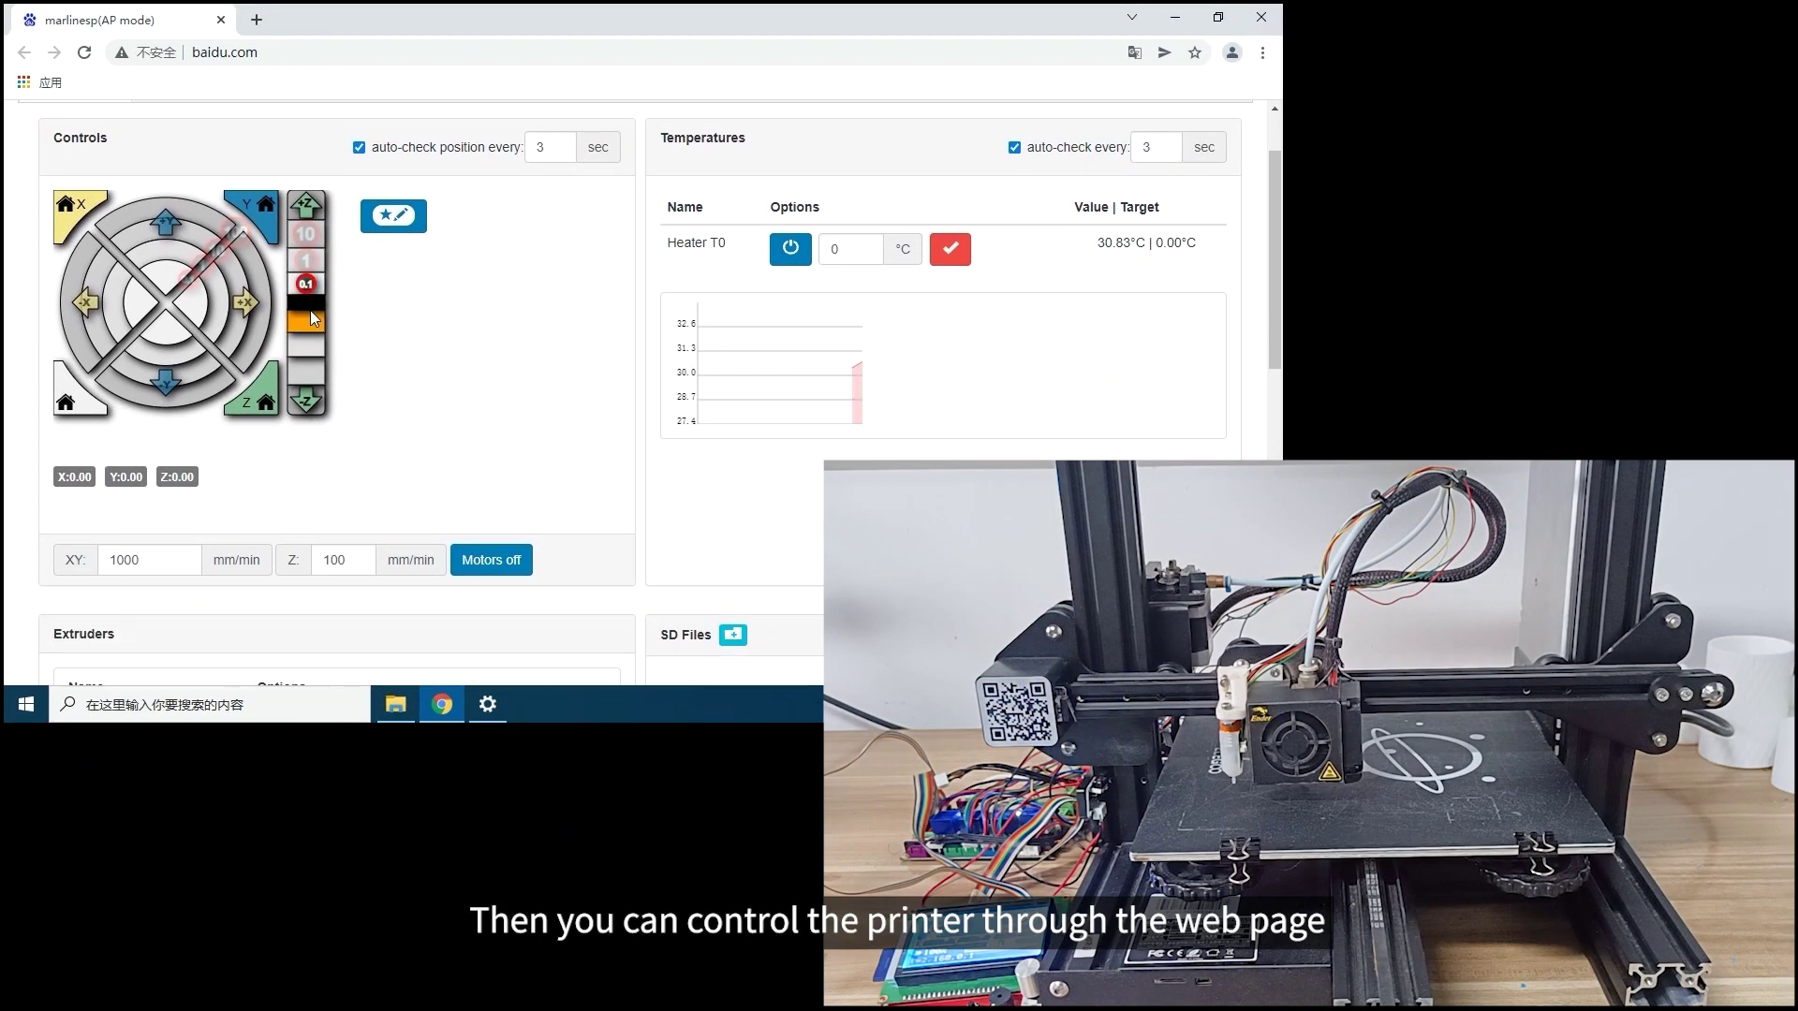
left_click(66, 400)
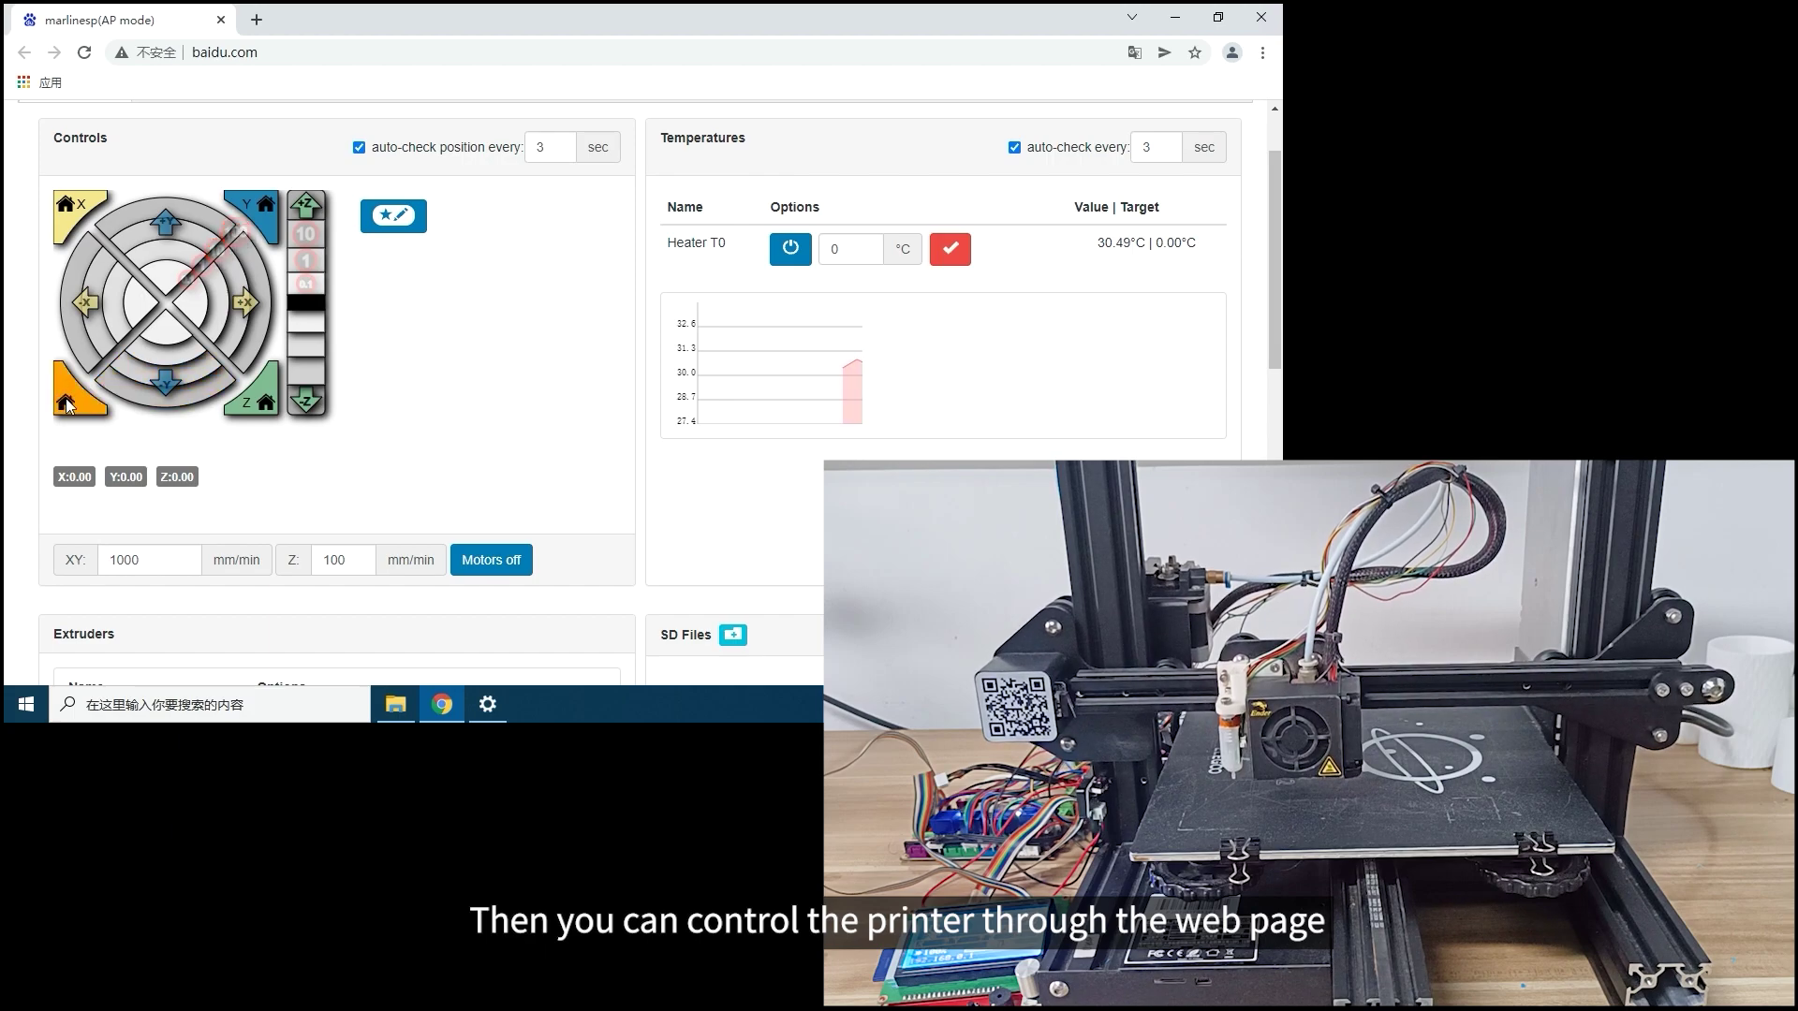